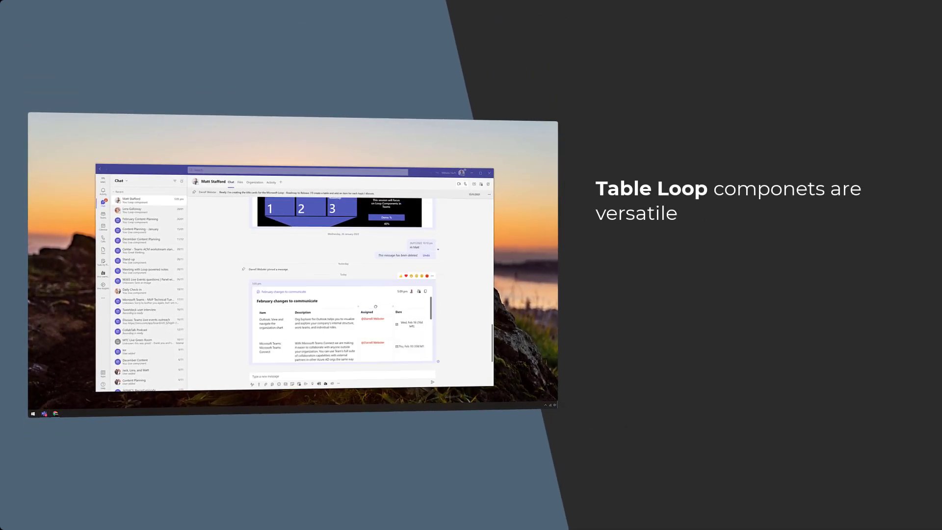
pyautogui.moveTo(375, 307)
pyautogui.mouseDown()
pyautogui.moveTo(423, 307)
pyautogui.moveTo(375, 308)
pyautogui.mouseUp()
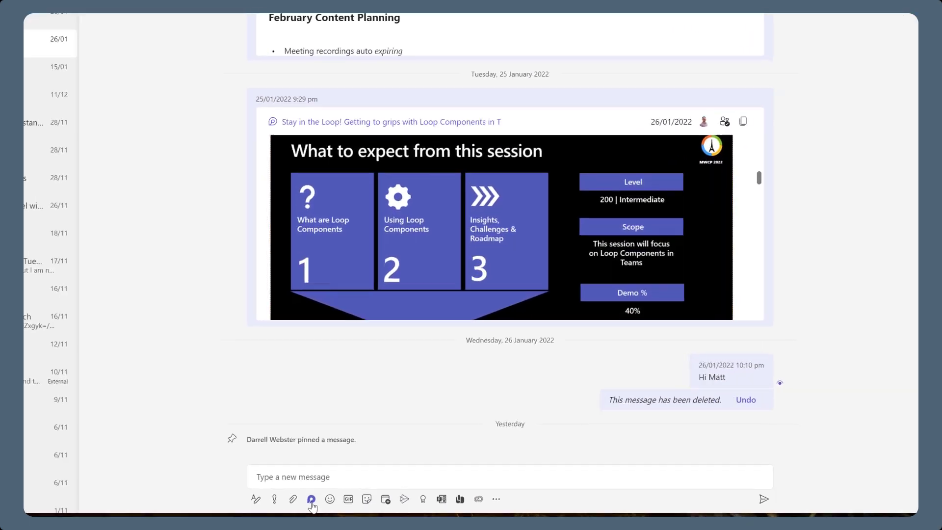
# Step: Insert a 4x4 table Loop component into the new chat message
pyautogui.click(311, 501)
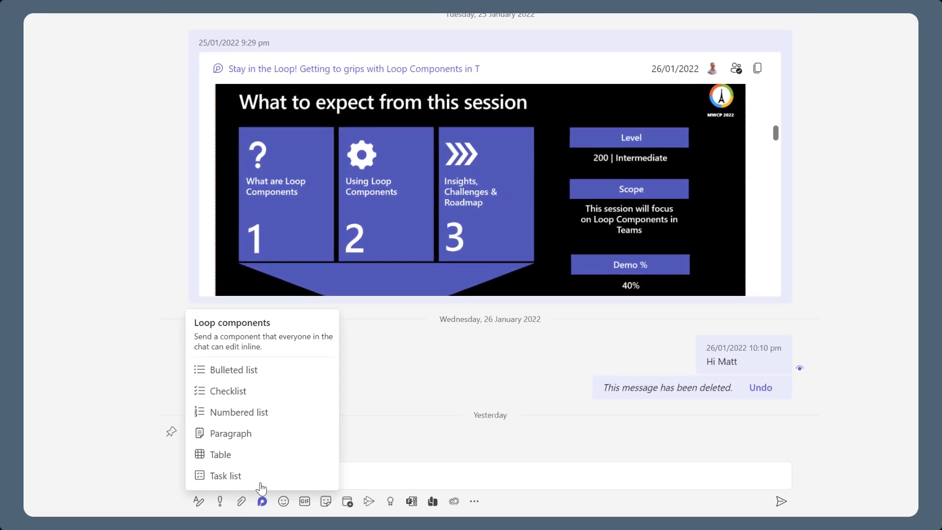
pyautogui.moveTo(251, 460)
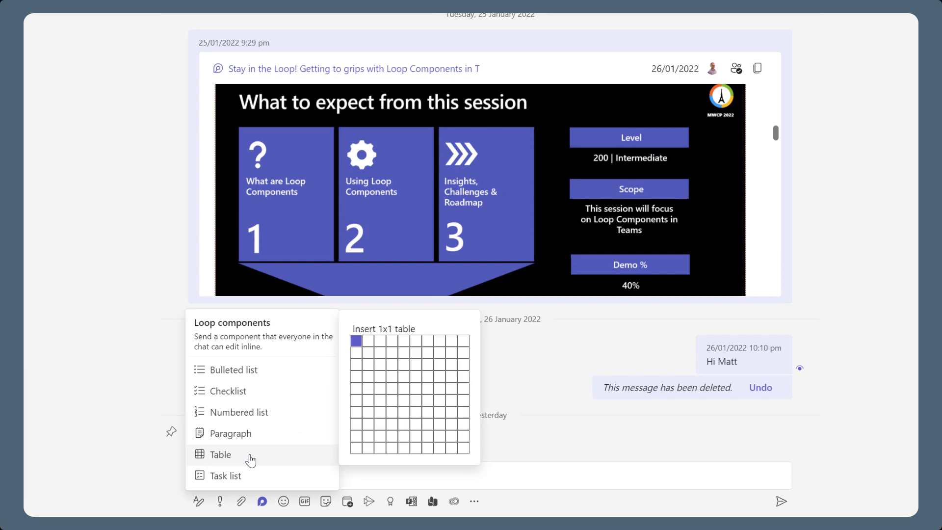
pyautogui.click(395, 379)
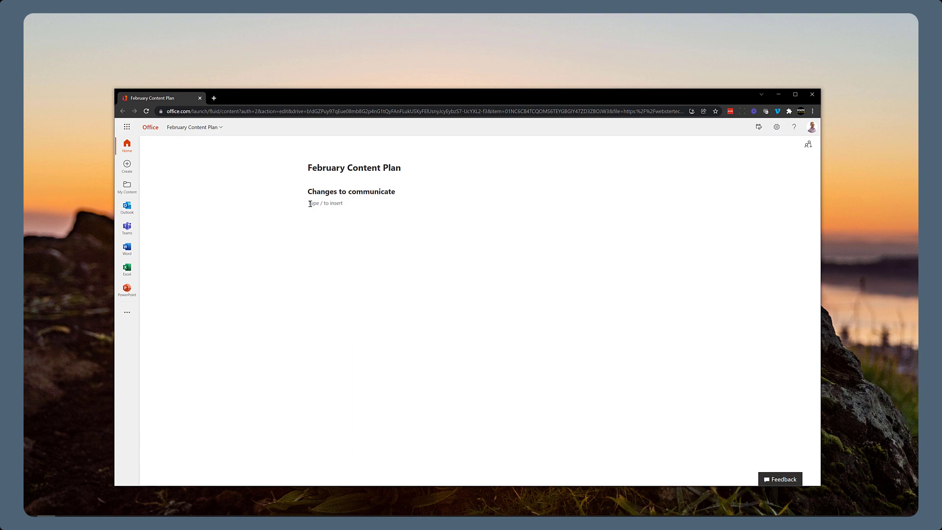
# Step: In the February Content Plan page on Office.com, insert a table under the "Changes to communicate" heading
pyautogui.write('/')
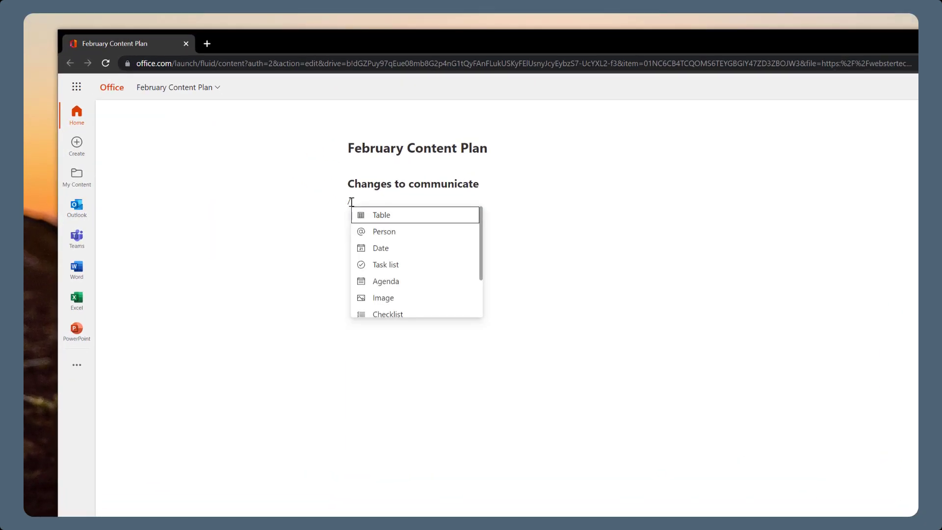
pyautogui.click(380, 216)
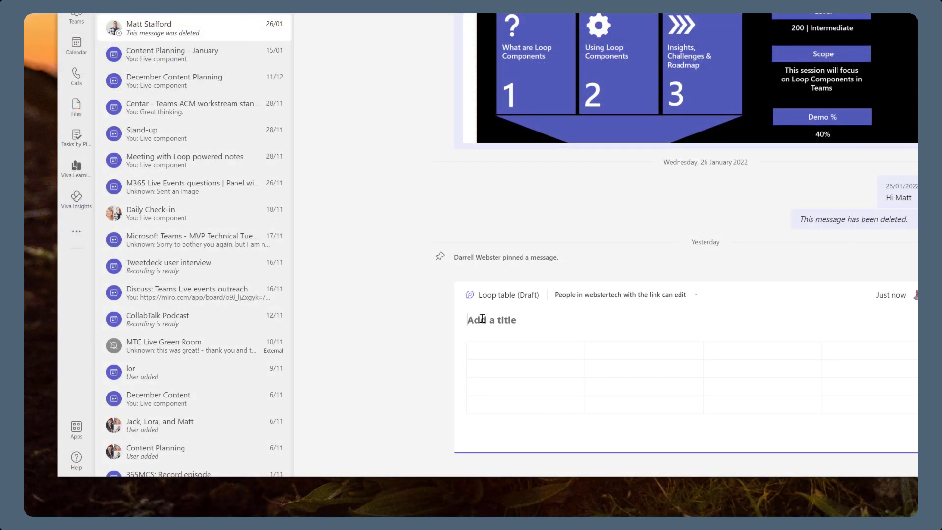
# Step: In the Teams chat's Loop table draft, enter the title "February changes to communicate" and the first column header "Item"
pyautogui.write('February changes to ')
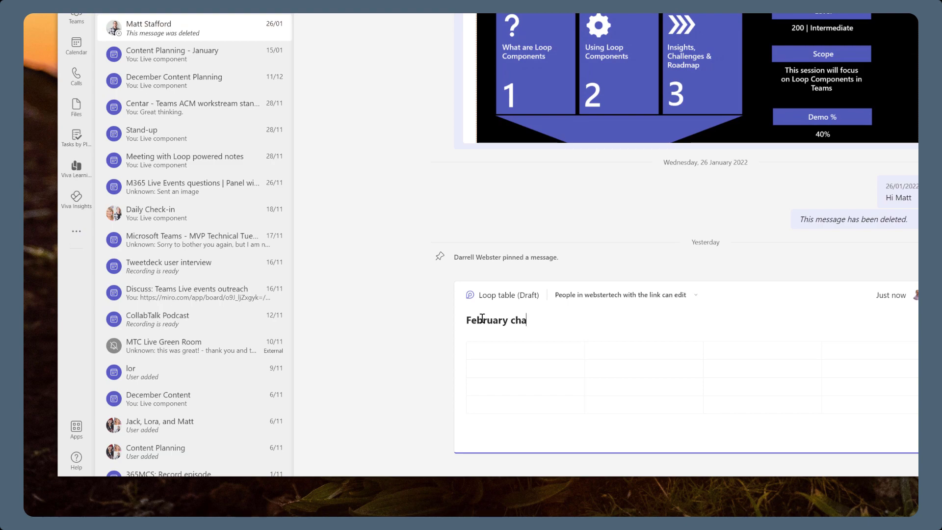
pyautogui.write('communicate')
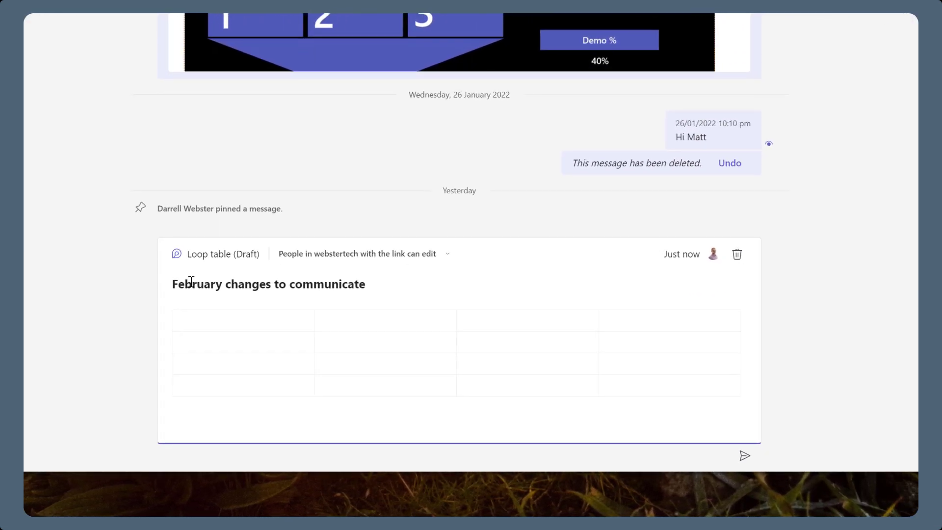
pyautogui.click(191, 317)
pyautogui.write('Item')
pyautogui.press('Return')
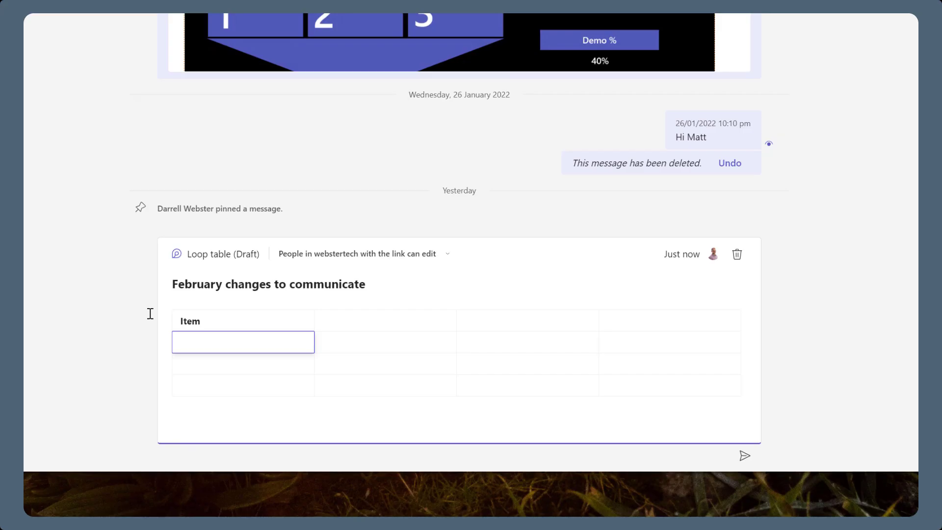
# Step: Enter "Microsoft Teams: Local time added to people profile" as the first entry in the Item column
pyautogui.write('Microsoft Teams: Local ')
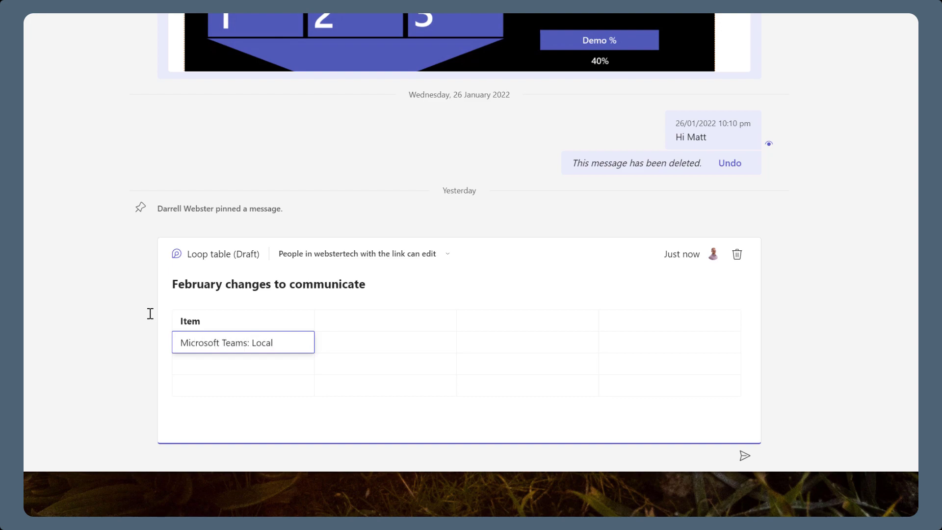
pyautogui.write('time added t')
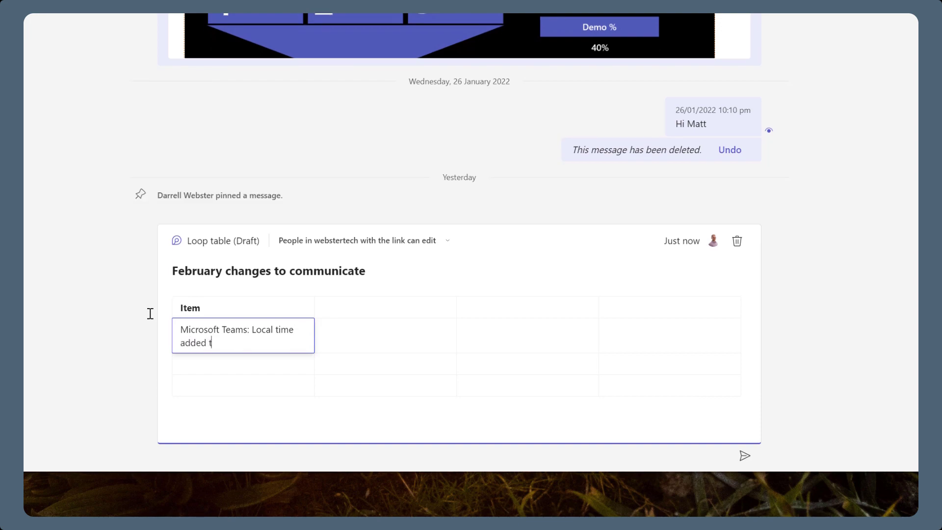
pyautogui.write('o people profile')
pyautogui.press('Return')
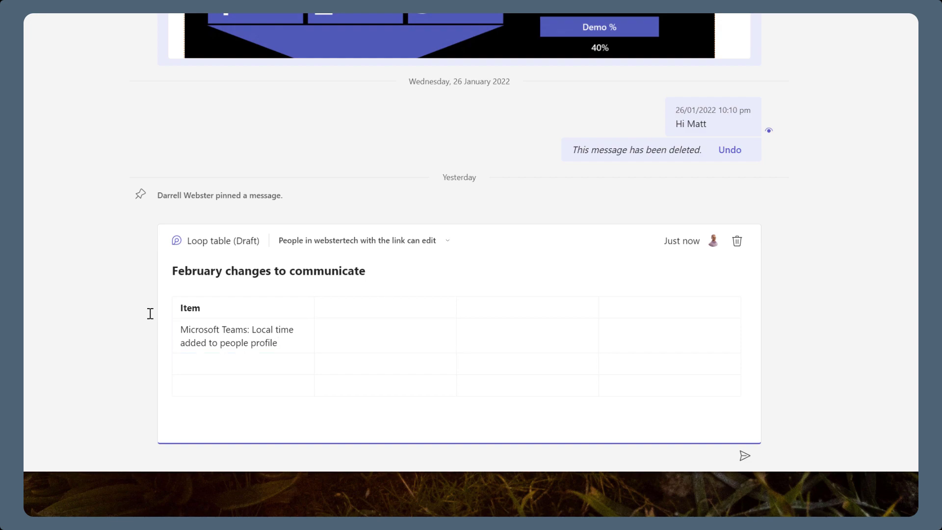
# Step: Head the second column "Description" and widen it by about half
pyautogui.click(346, 307)
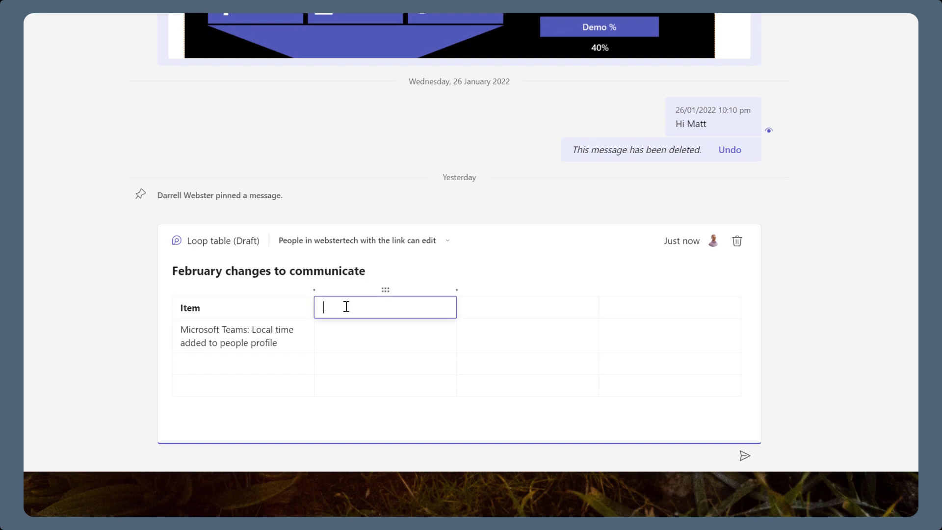
pyautogui.write('Description')
pyautogui.click(349, 337)
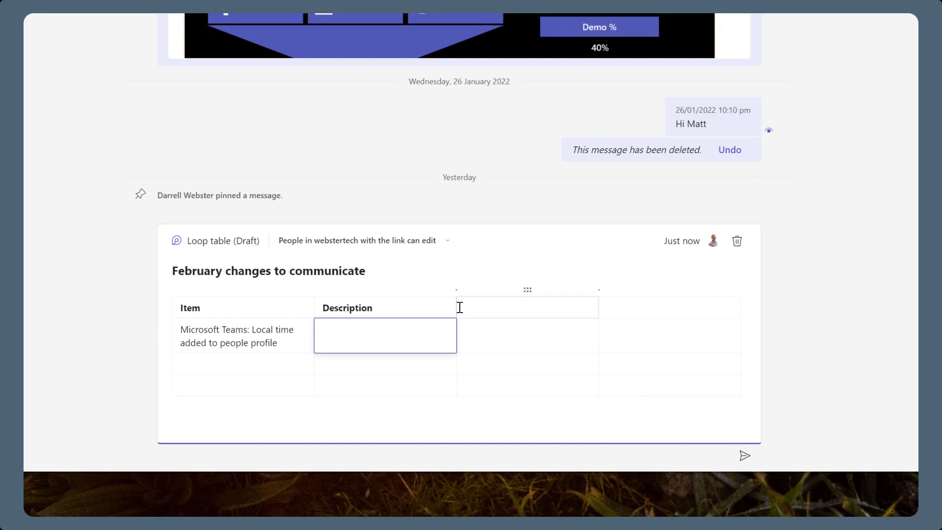
pyautogui.moveTo(456, 307); pyautogui.dragTo(525, 301)
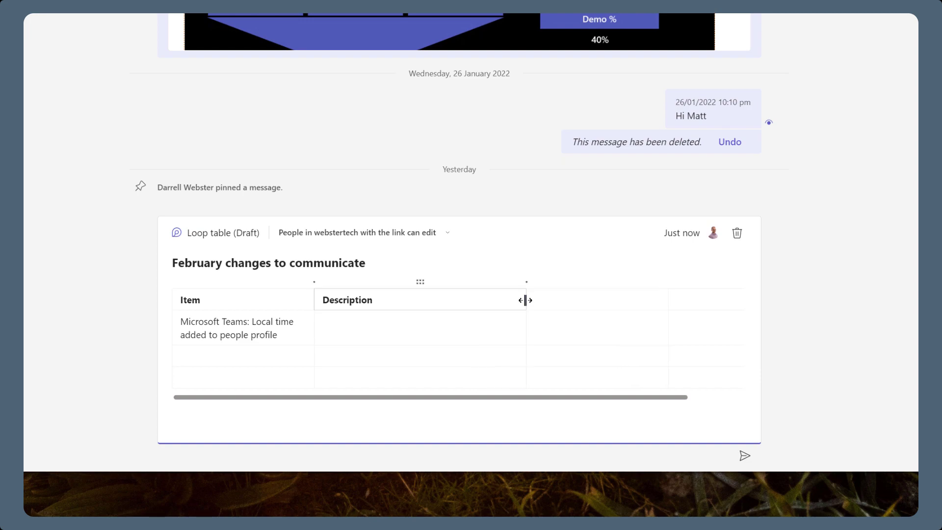
# Step: Describe the first item as "You can easily find out the local time of the people you collaborate with by checking their profile card.", adding "This is important" below
pyautogui.click(434, 330)
pyautogui.write('You can easily find out the local ')
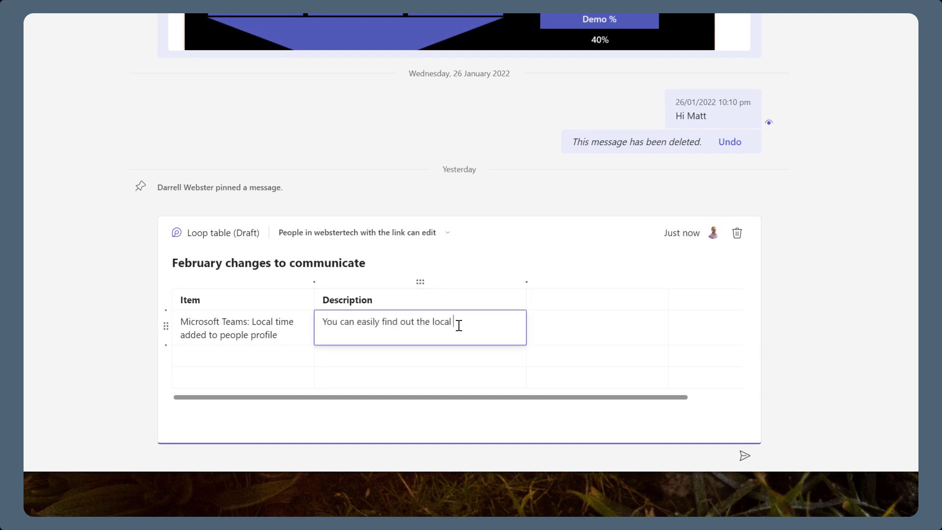
pyautogui.write('time of the people you co')
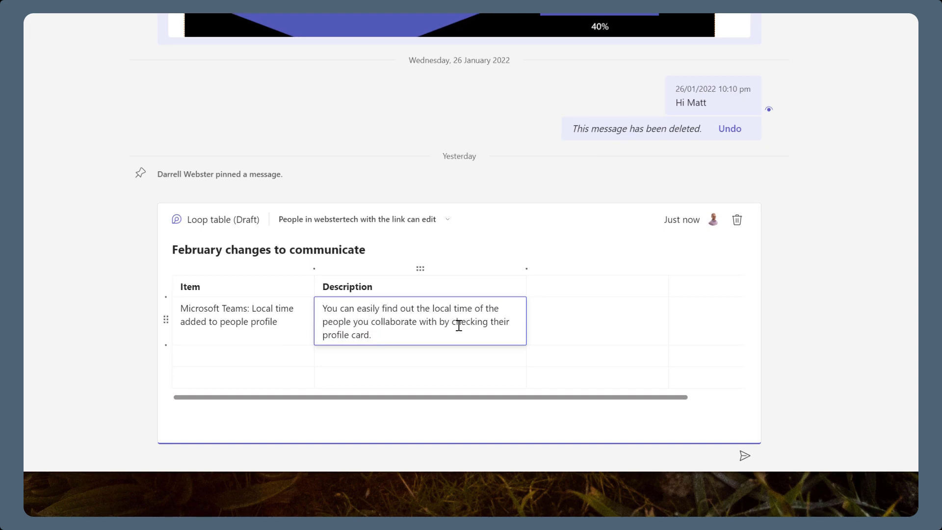
pyautogui.press('Return')
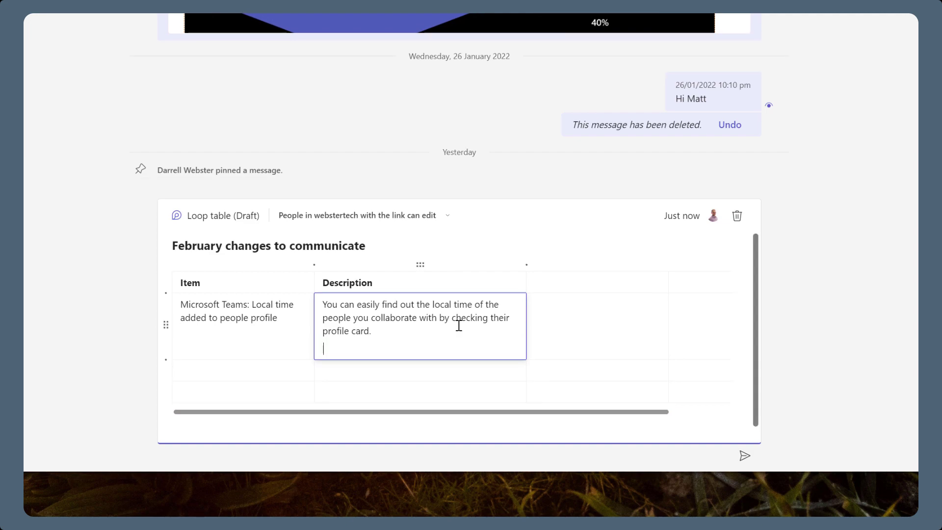
pyautogui.write('This is important')
pyautogui.press('Down')
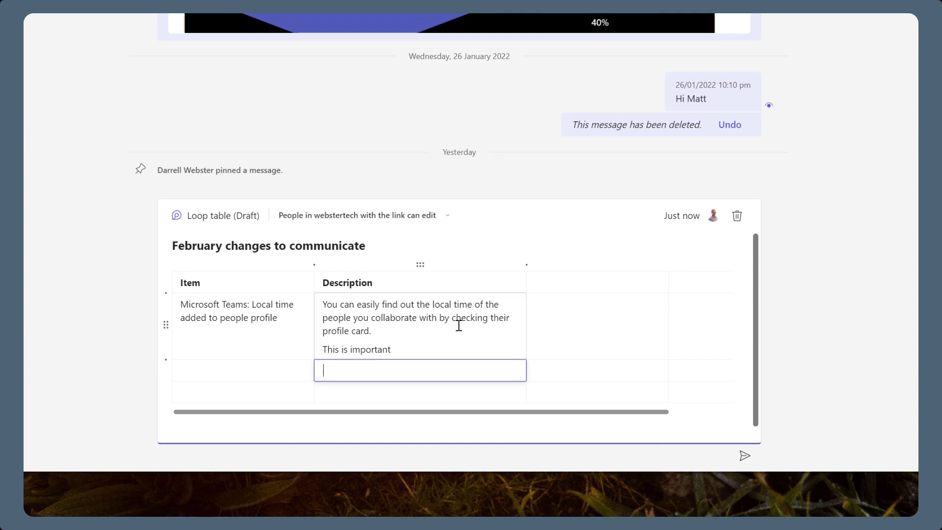
pyautogui.press('Escape')
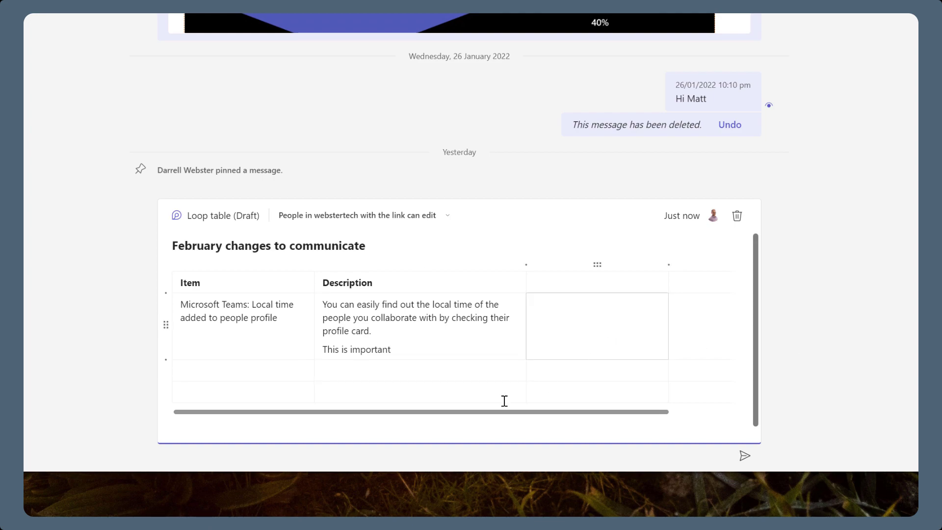
# Step: Enter "Outlook: View and navigate the organization chart" as the second entry in the Item column
pyautogui.click(236, 370)
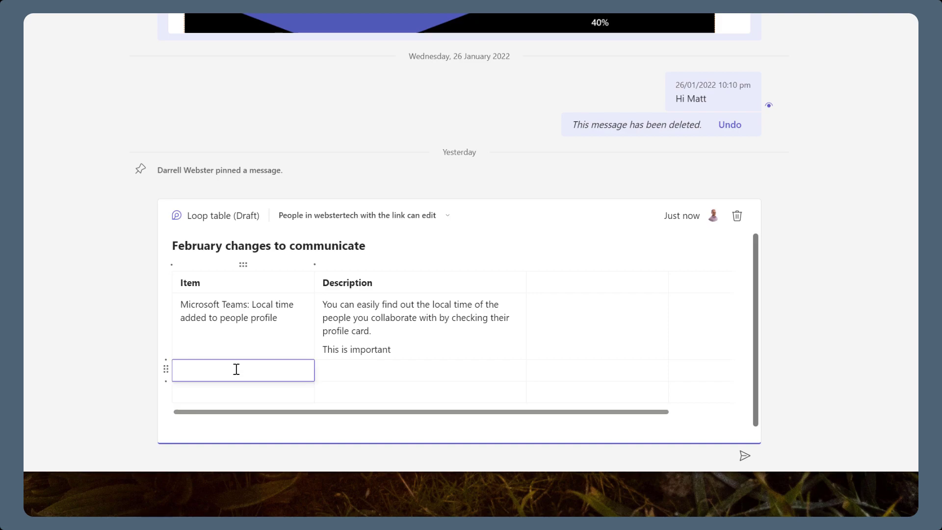
pyautogui.write('Outlook: View and navigate the organization chart')
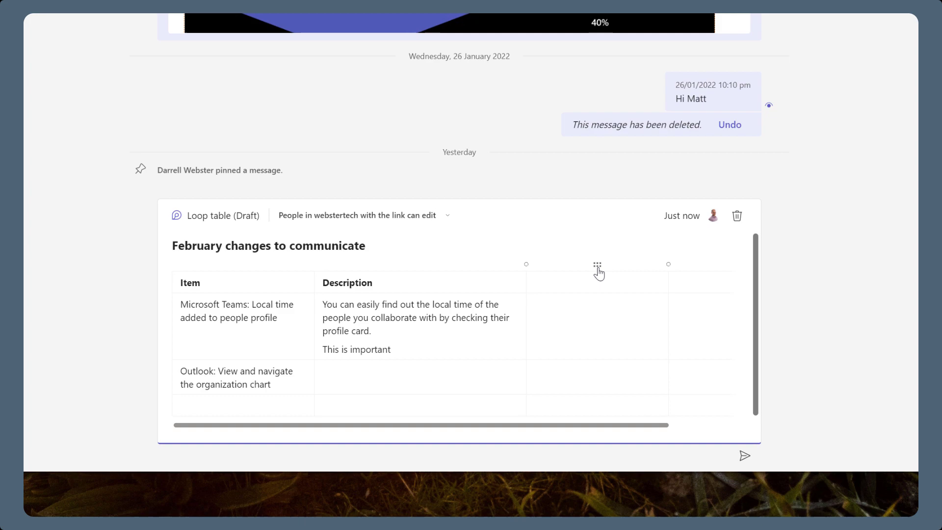
# Step: Insert a column after Description, head it "Assigned", and mention the responsible colleague in the first item's row
pyautogui.click(526, 265)
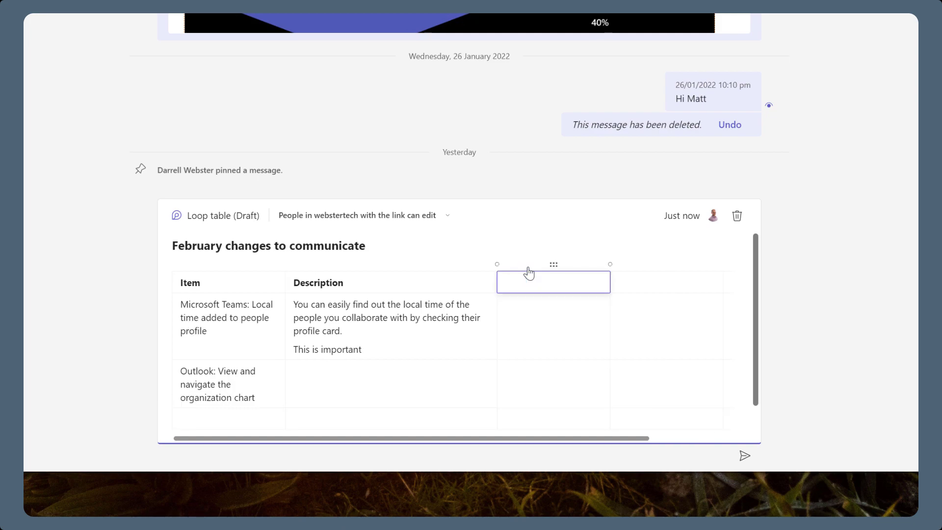
pyautogui.write('Assigned')
pyautogui.press('Return')
pyautogui.write('matt')
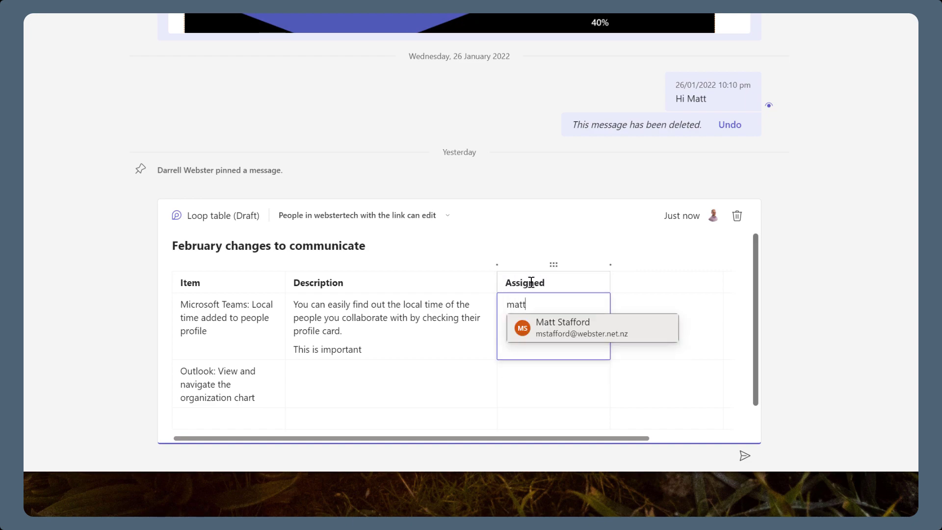
pyautogui.press('Return')
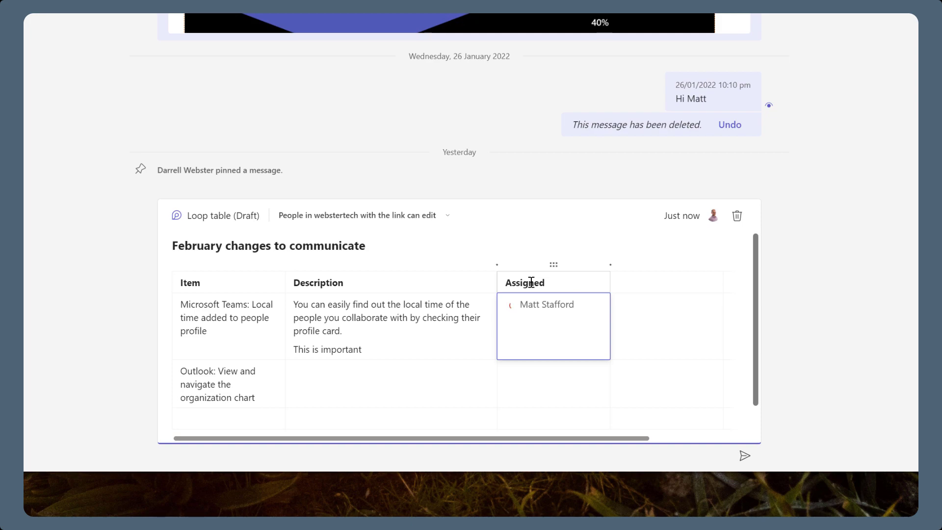
# Step: Head the column after Assigned "Tasks" and insert a checklist in the first item's row
pyautogui.press('Up')
pyautogui.press('Right')
pyautogui.write('Tasks')
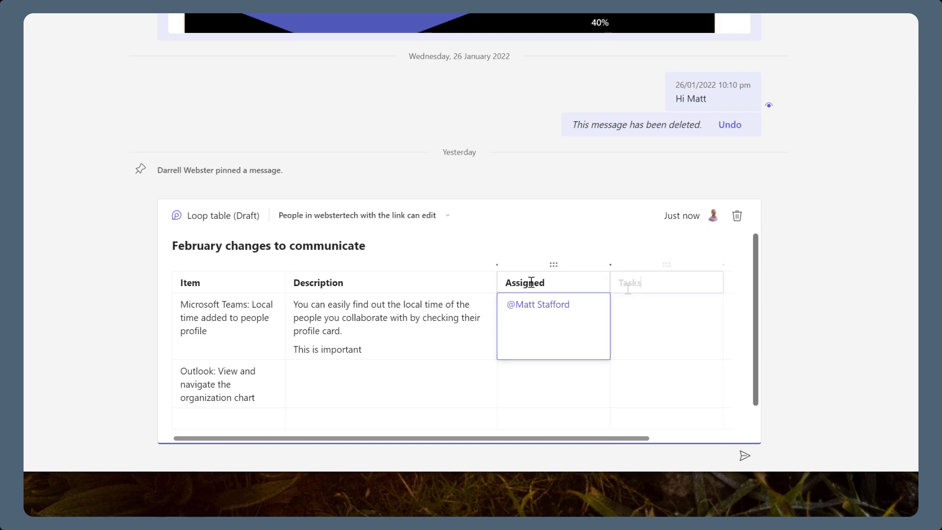
pyautogui.click(628, 304)
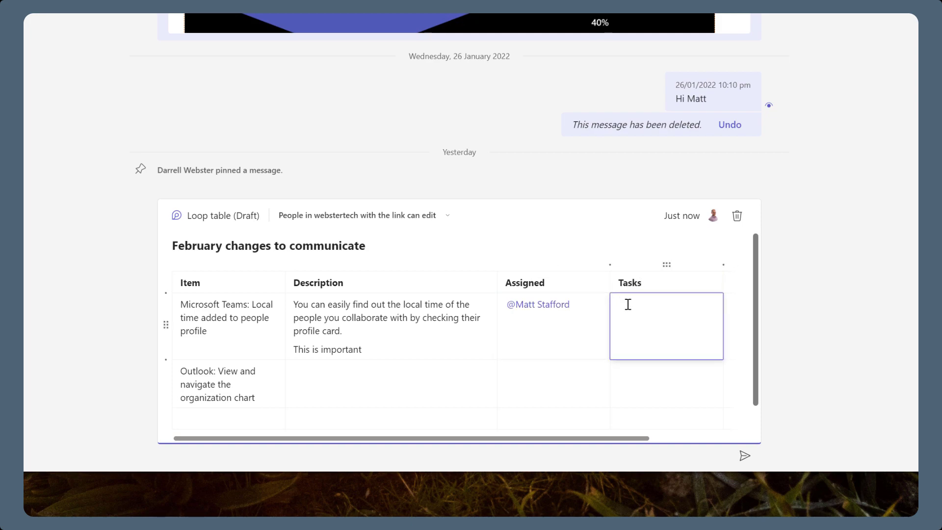
pyautogui.write('/')
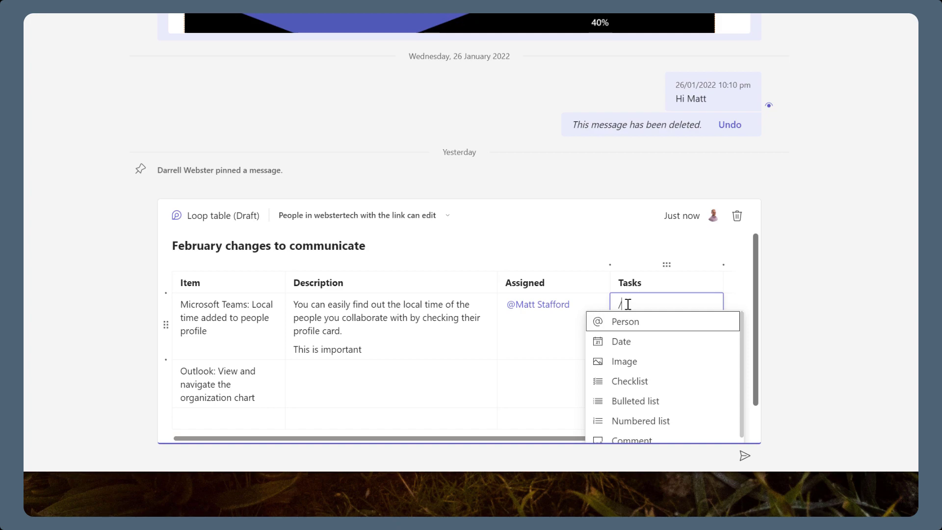
pyautogui.click(643, 389)
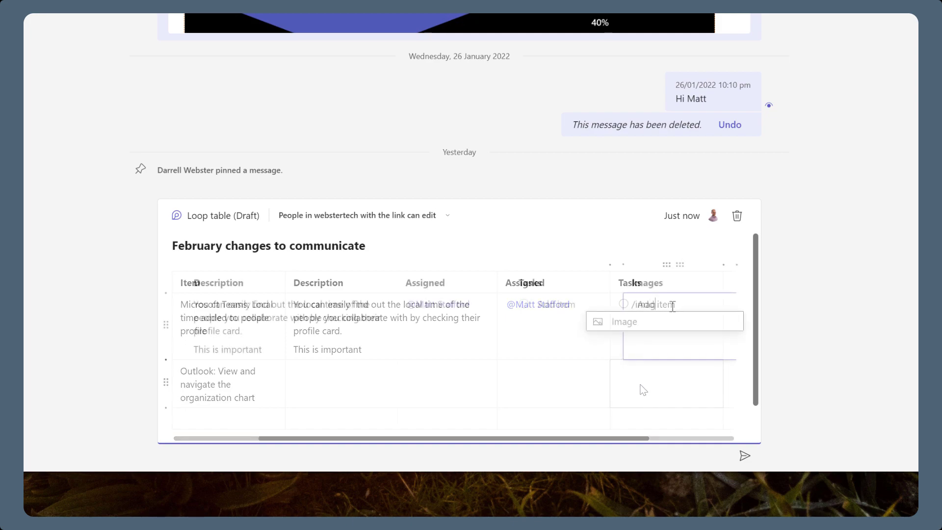
# Step: Insert a screenshot image in the first item's Images cell and a comment in its Comments cell
pyautogui.click(637, 325)
pyautogui.press('Return')
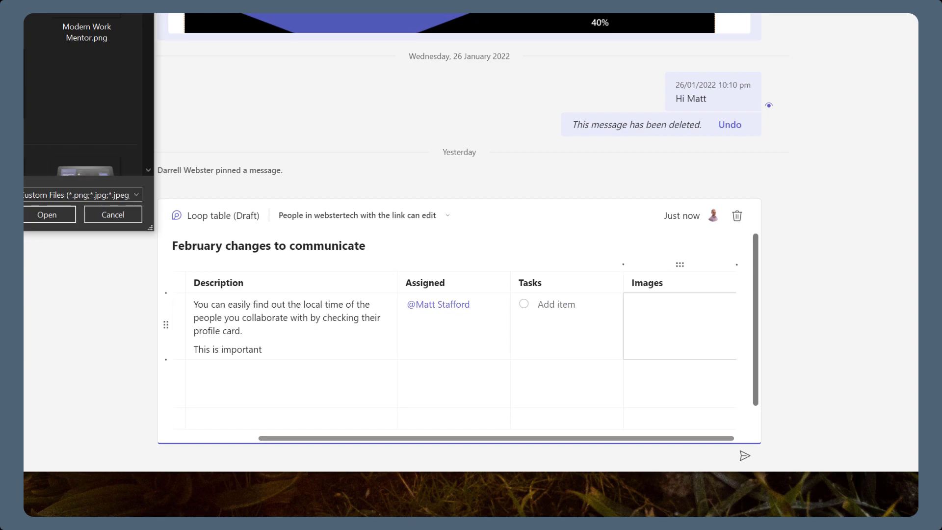
pyautogui.press('Tab')
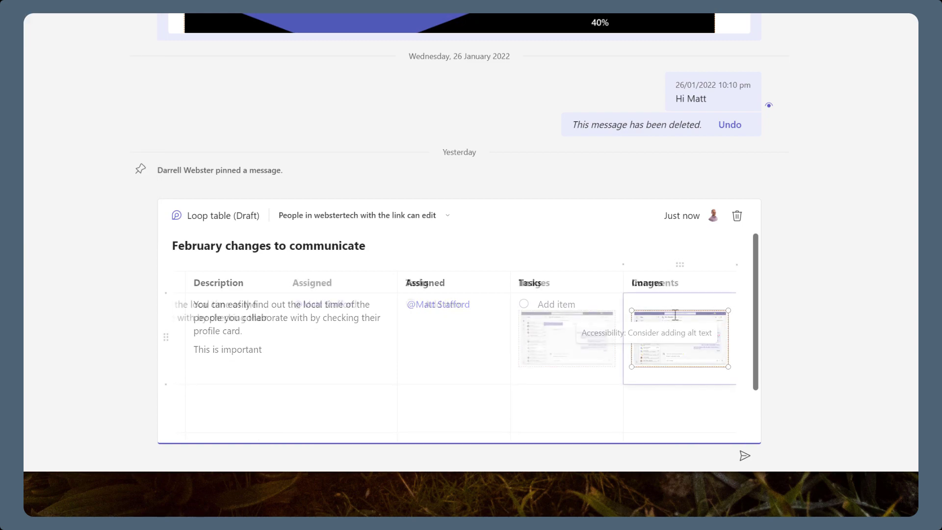
pyautogui.write('/comm')
pyautogui.press('Return')
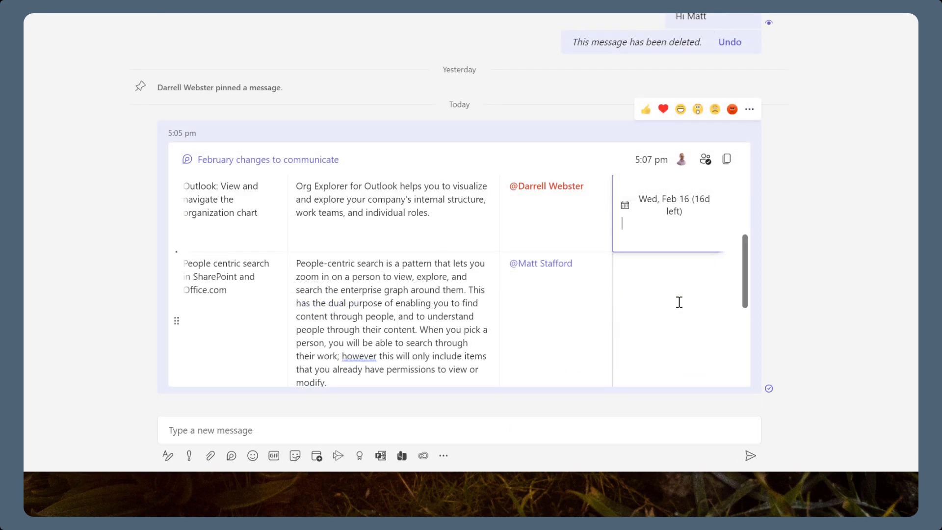
# Step: Sort the sent February changes table by the "Dare" column, earliest date first
pyautogui.scroll(5, 680, 302)
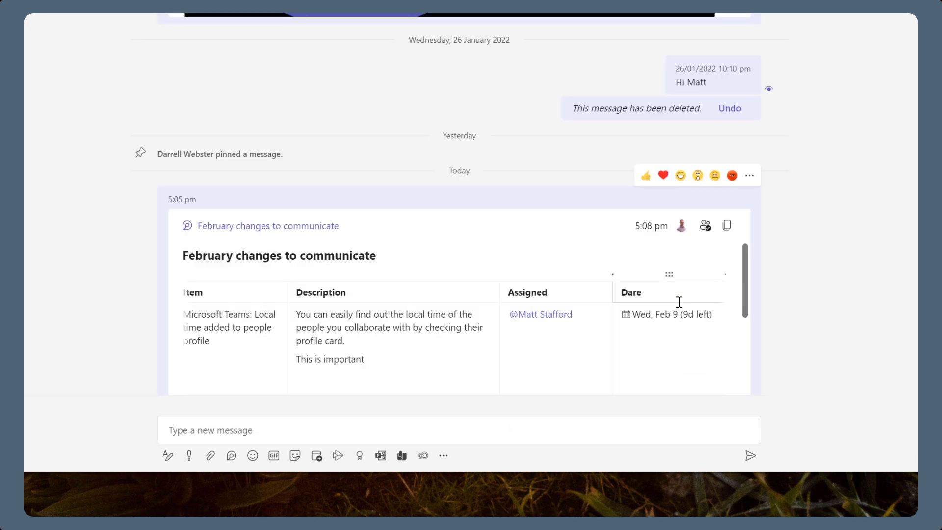
pyautogui.click(669, 275)
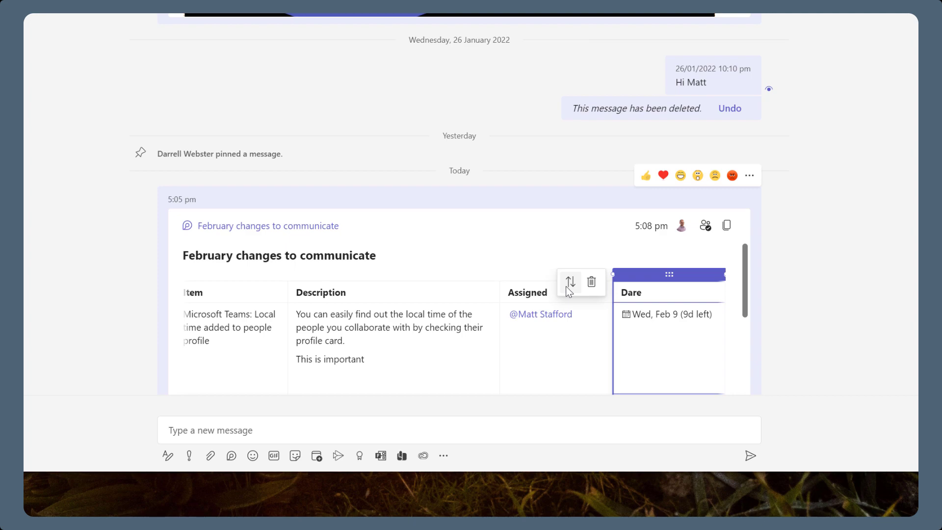
pyautogui.click(566, 287)
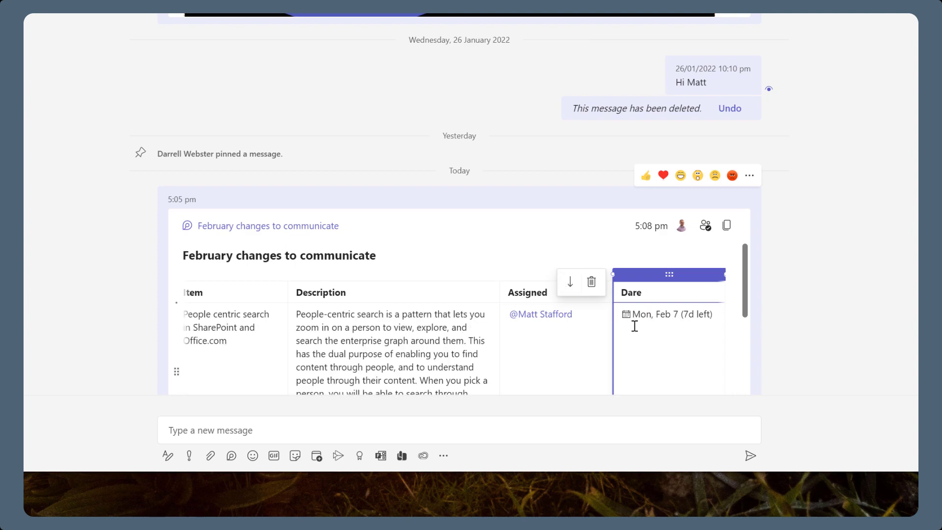
# Step: Sort the February changes table by the "Assigned" column in ascending order
pyautogui.scroll(-2, 645, 327)
pyautogui.scroll(-3, 646, 328)
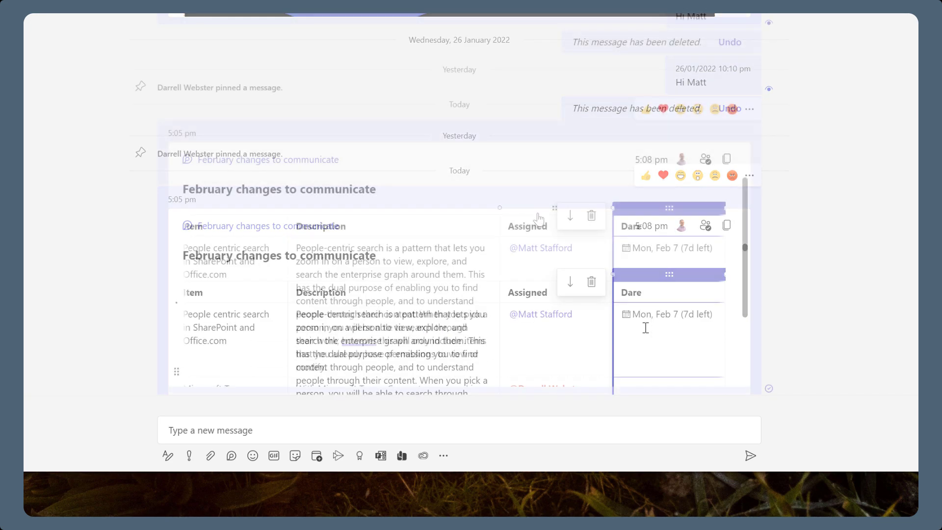
pyautogui.click(547, 216)
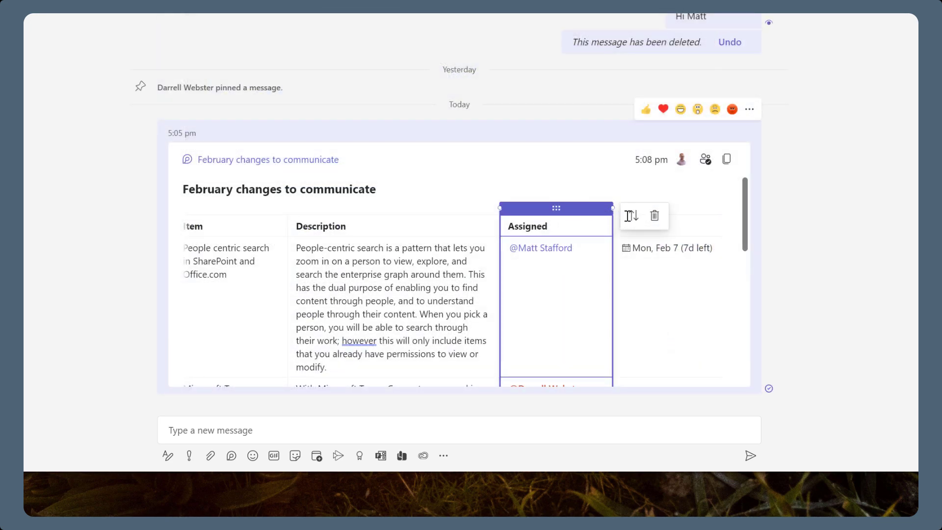
pyautogui.click(633, 217)
pyautogui.scroll(-3, 635, 315)
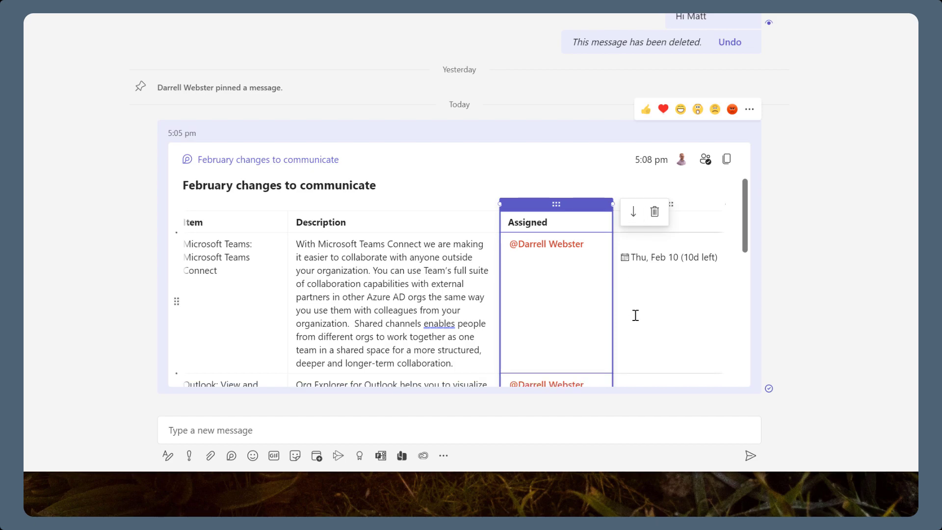
pyautogui.scroll(10, 636, 315)
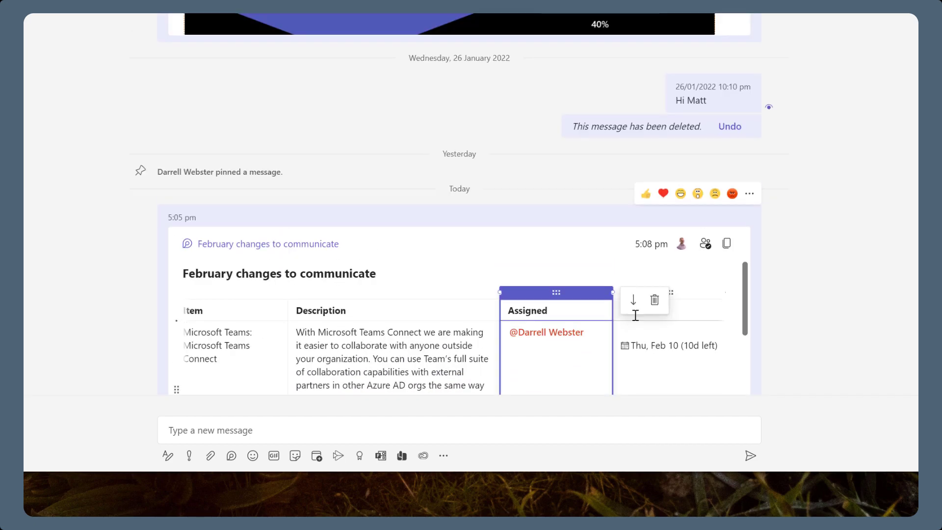
pyautogui.scroll(-4, 635, 315)
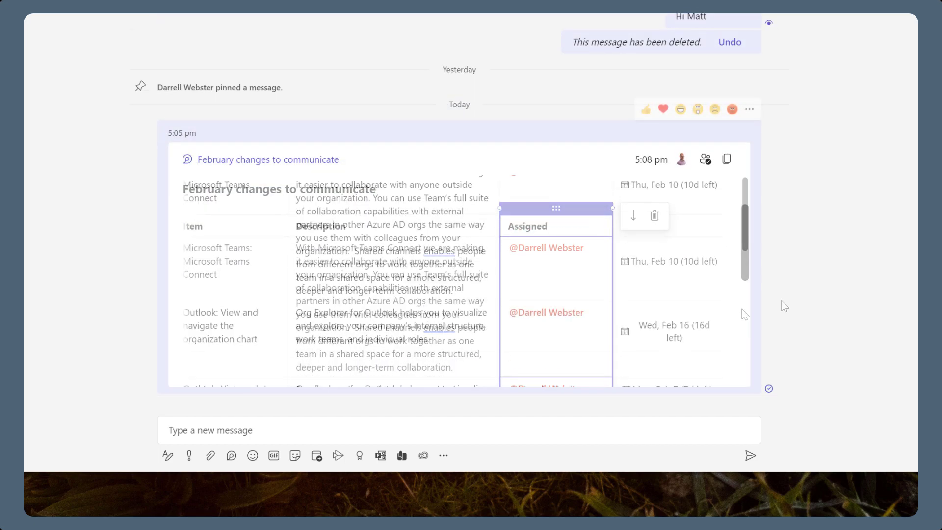
# Step: Move the "Microsoft Teams: Local time added to people profile" row above the "People centric search in SharePoint and Office.com" row
pyautogui.moveTo(438, 341); pyautogui.dragTo(230, 345)
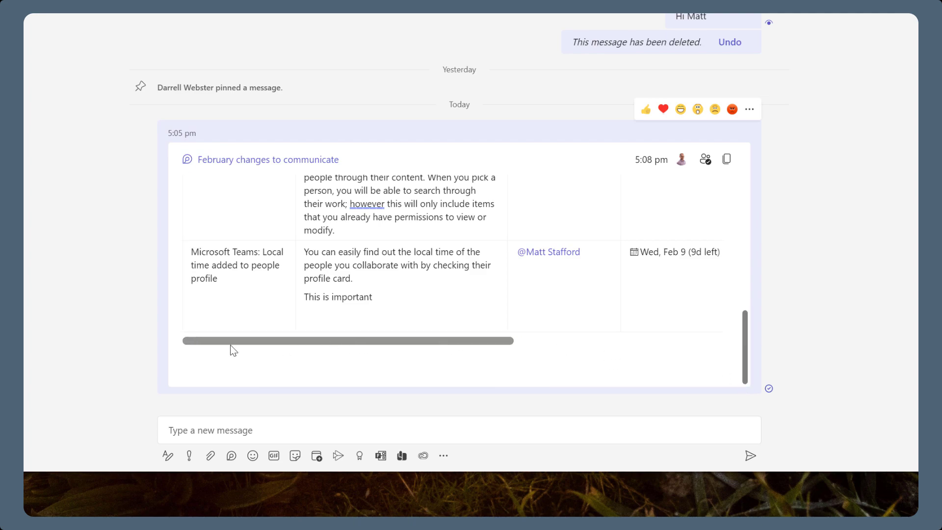
pyautogui.click(198, 278)
pyautogui.moveTo(176, 282); pyautogui.dragTo(179, 187)
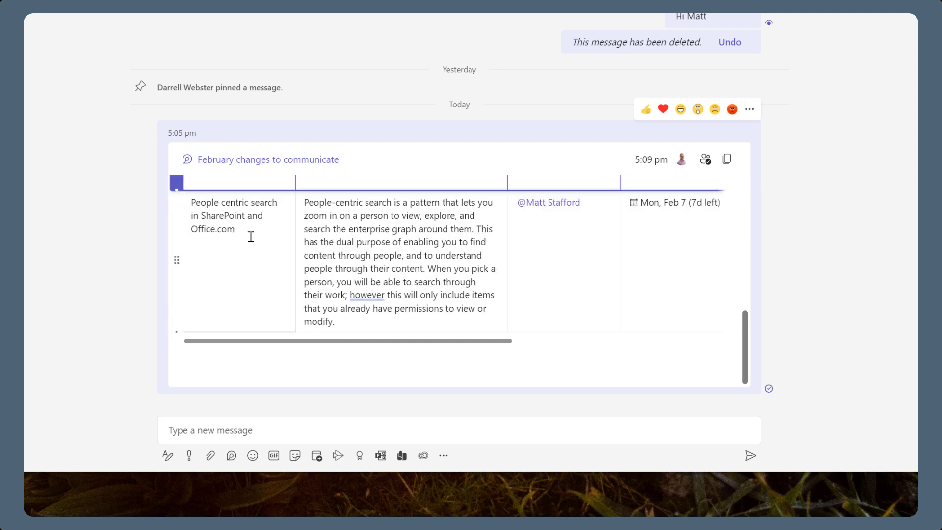
# Step: Move the "Microsoft Teams: Microsoft Teams Connect" row below the "Outlook: View and navigate the organization chart" row
pyautogui.scroll(8, 249, 237)
pyautogui.scroll(-3, 255, 267)
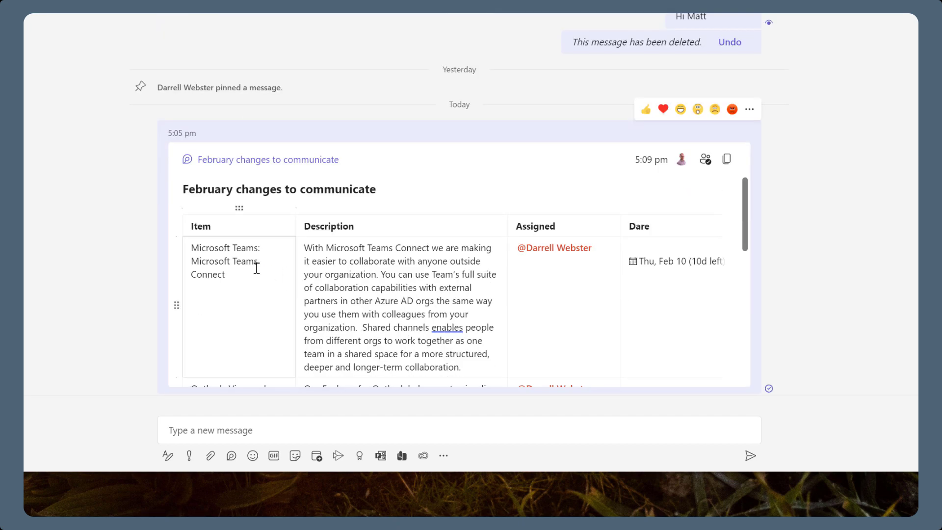
pyautogui.moveTo(178, 323); pyautogui.dragTo(180, 433)
pyautogui.moveTo(220, 380); pyautogui.dragTo(191, 403)
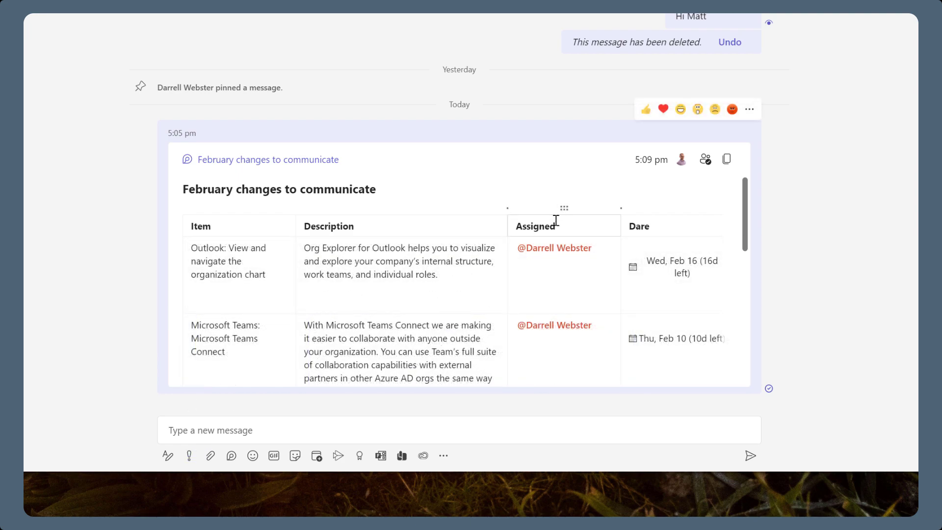
# Step: Reorder the columns so "Tasks" directly follows "Description" and "Assigned" comes after "Dare"
pyautogui.moveTo(564, 210)
pyautogui.mouseDown()
pyautogui.moveTo(717, 214)
pyautogui.moveTo(561, 214)
pyautogui.mouseUp()
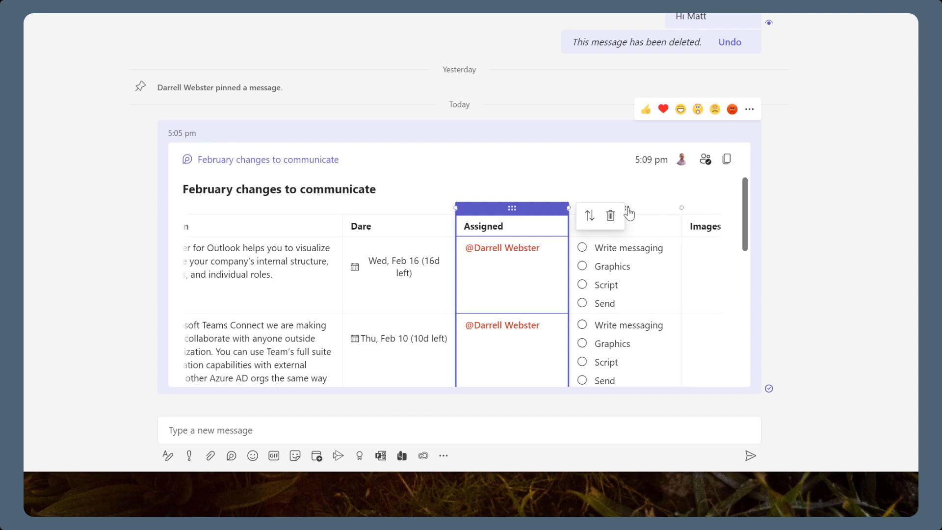
pyautogui.moveTo(592, 205); pyautogui.dragTo(355, 206)
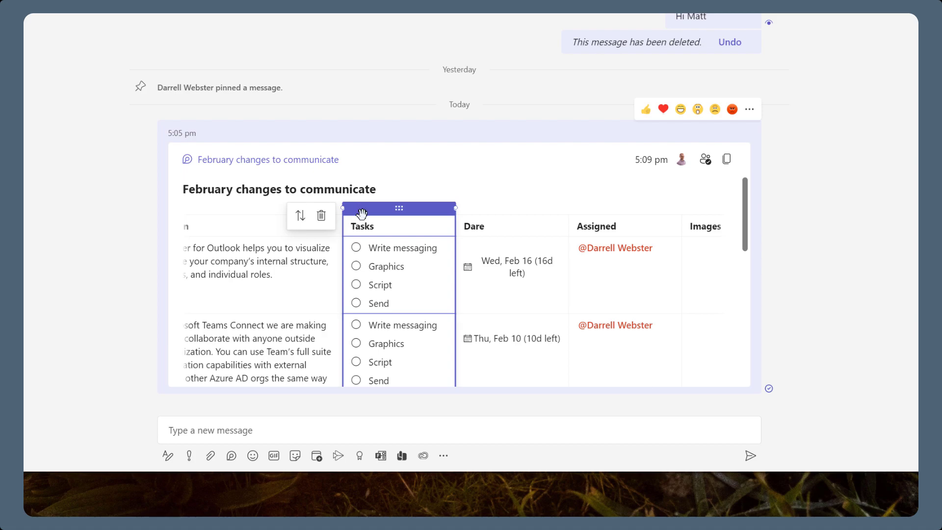
pyautogui.scroll(-4, 748, 344)
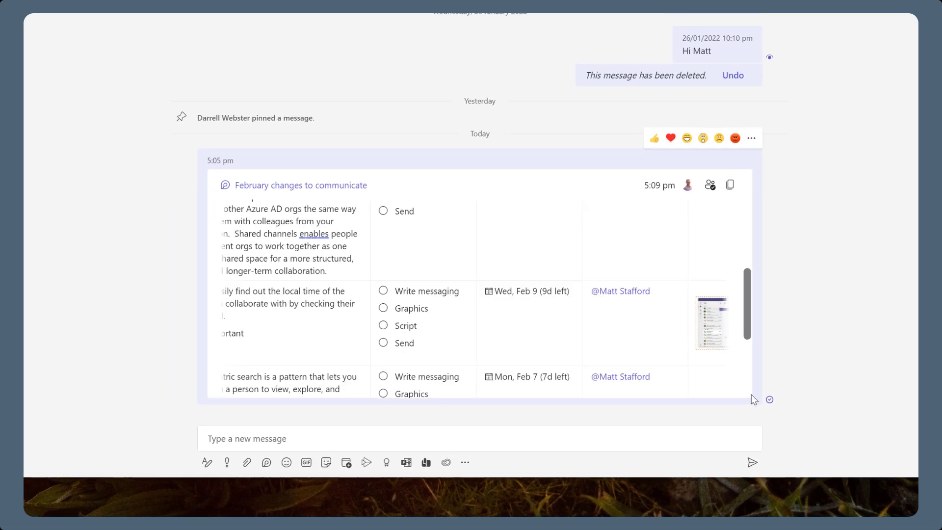
pyautogui.scroll(-2, 752, 398)
pyautogui.moveTo(612, 381); pyautogui.dragTo(414, 396)
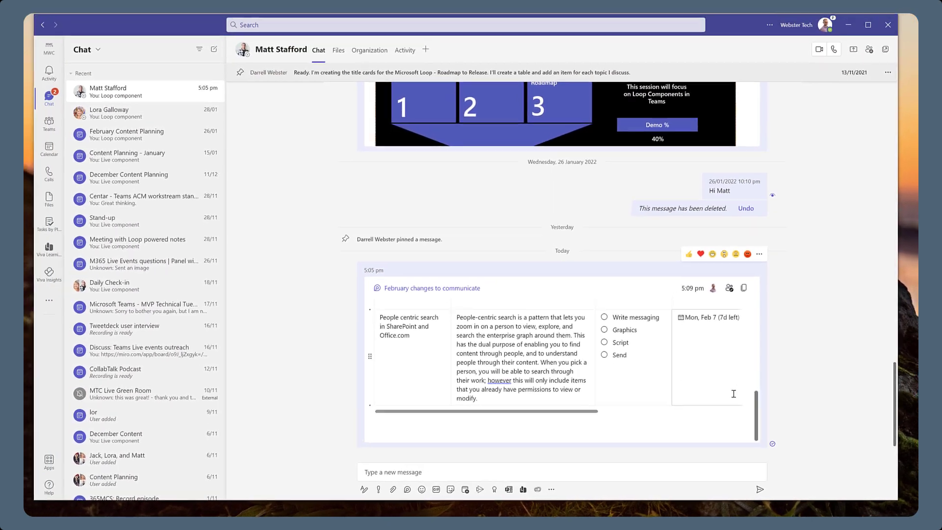
pyautogui.scroll(6, 759, 321)
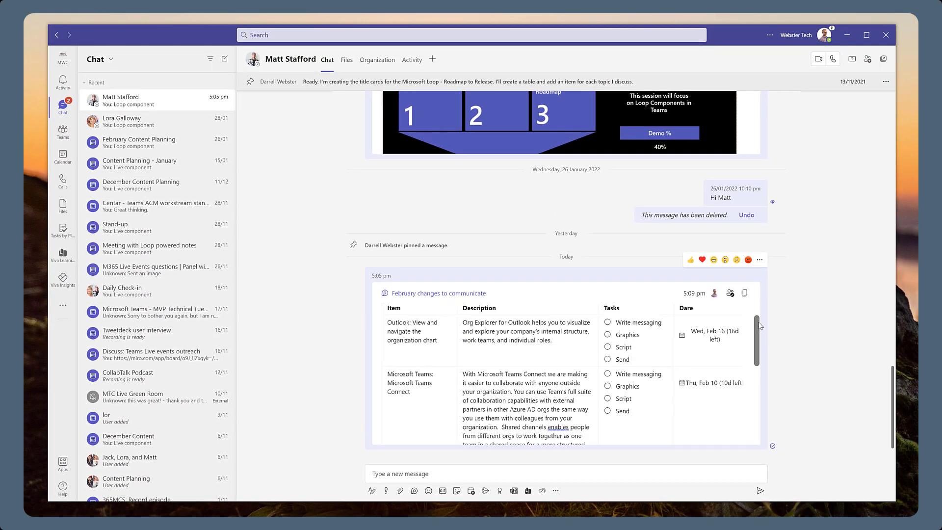
pyautogui.scroll(2, 760, 321)
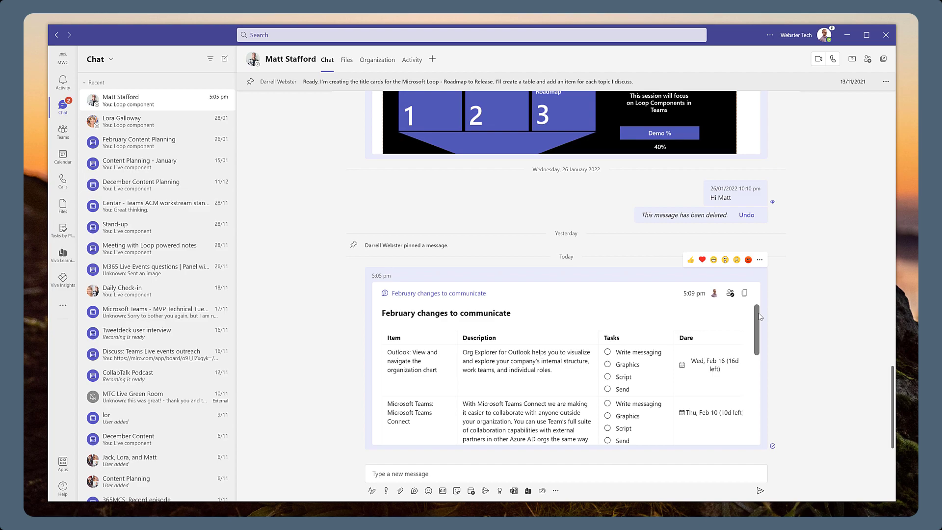